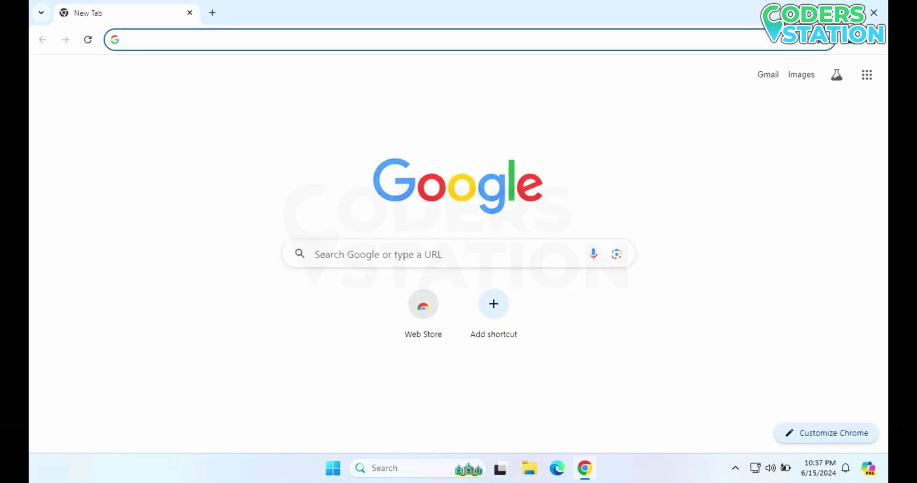
Search Google for 'android studio download' using the omnibox suggestion
type("a")
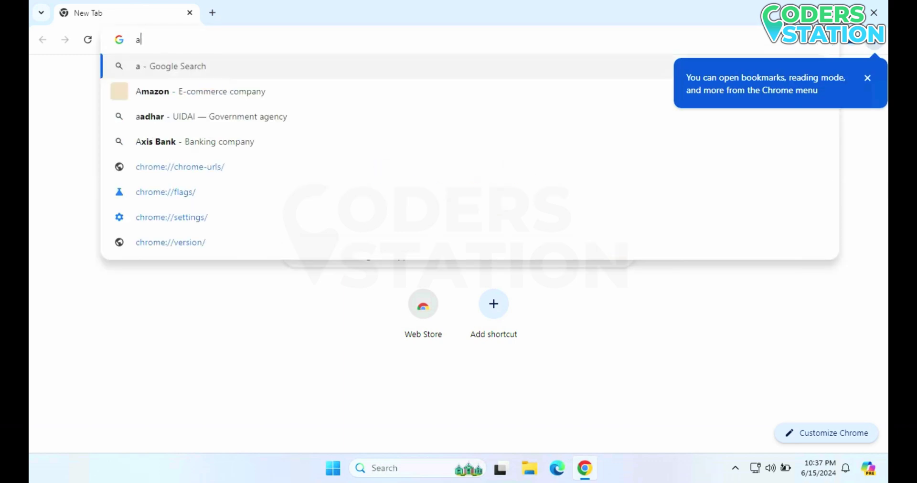
type("ndro")
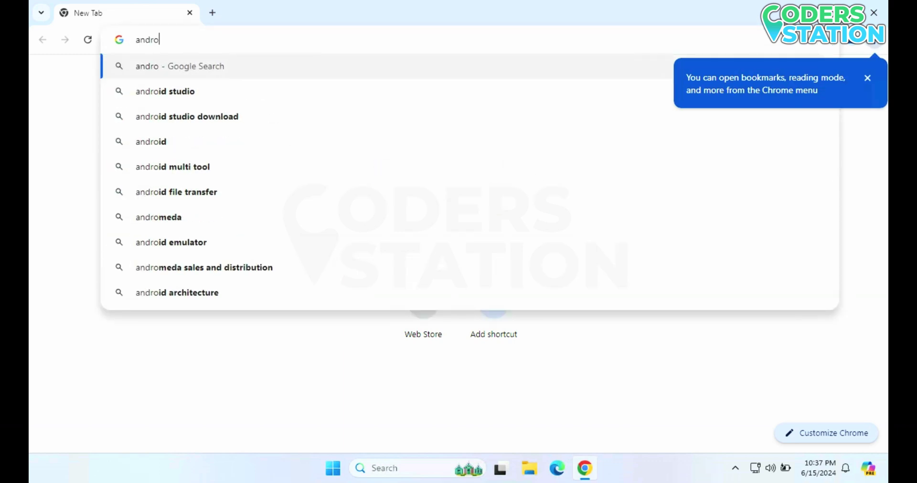
type("id")
key("Down")
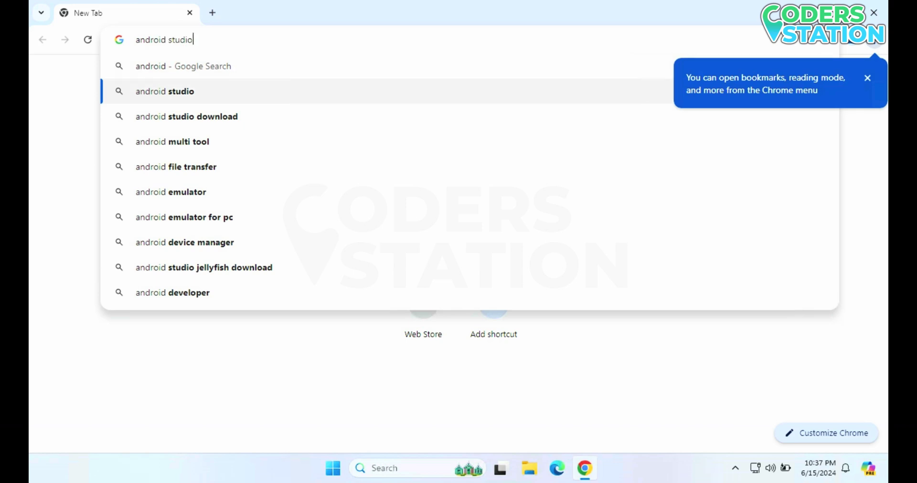
key("Down")
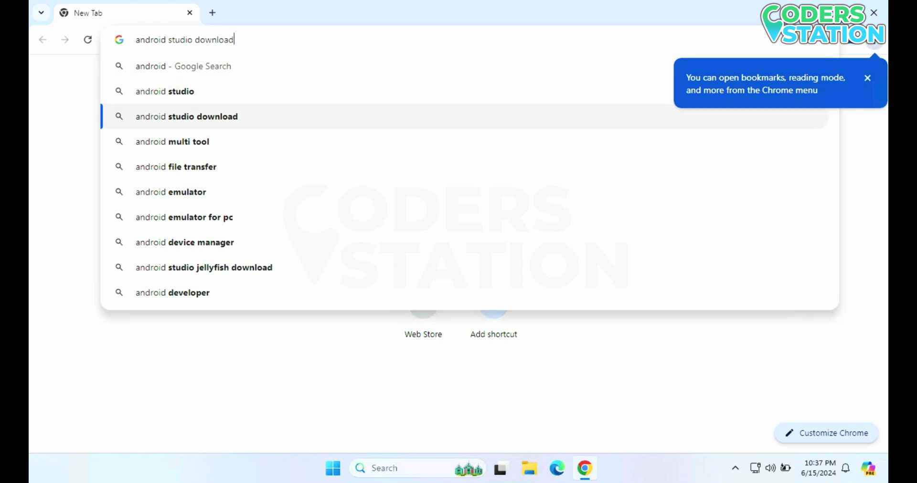
key("Return")
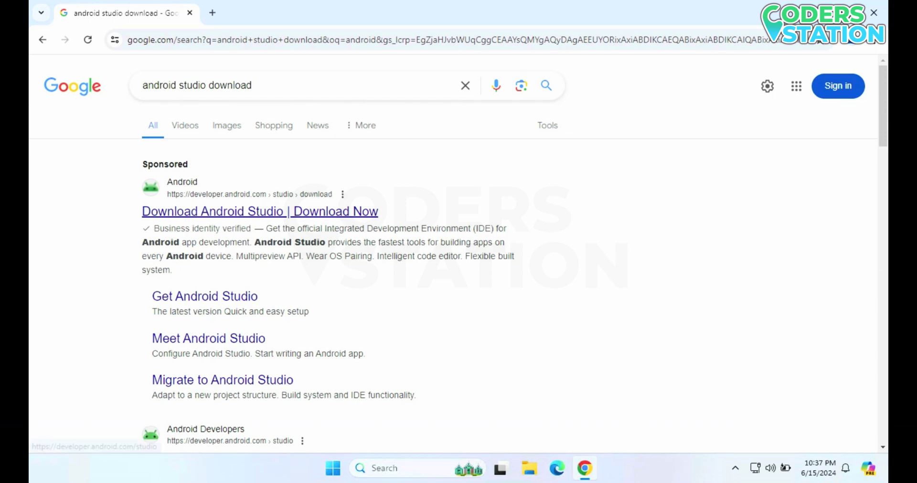
Open the 'Download Android Studio | Download Now' result on developer.android.com and skim the page
left_click(260, 211)
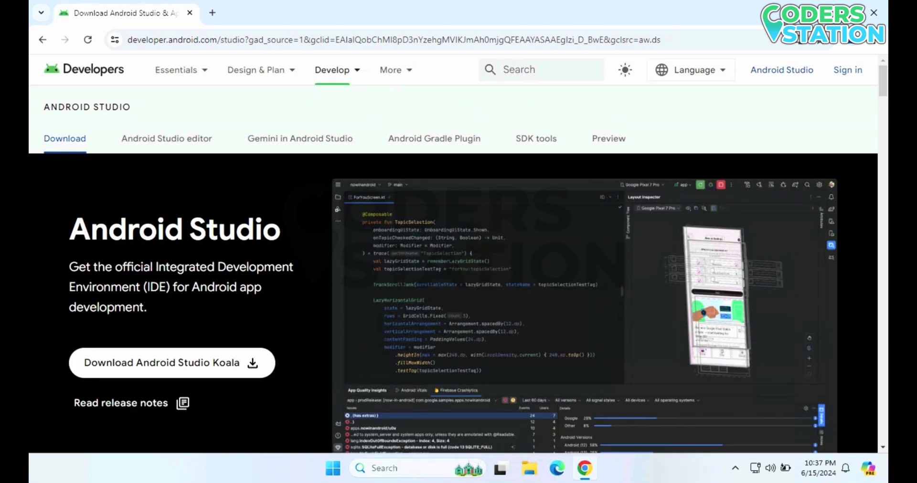
scroll(457, 269, "down", 10)
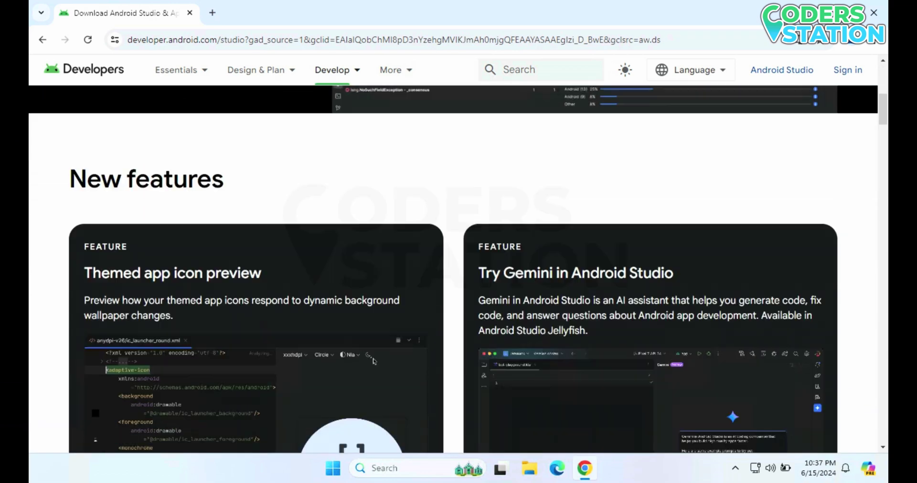
scroll(159, 339, "down", 8)
scroll(160, 339, "up", 18)
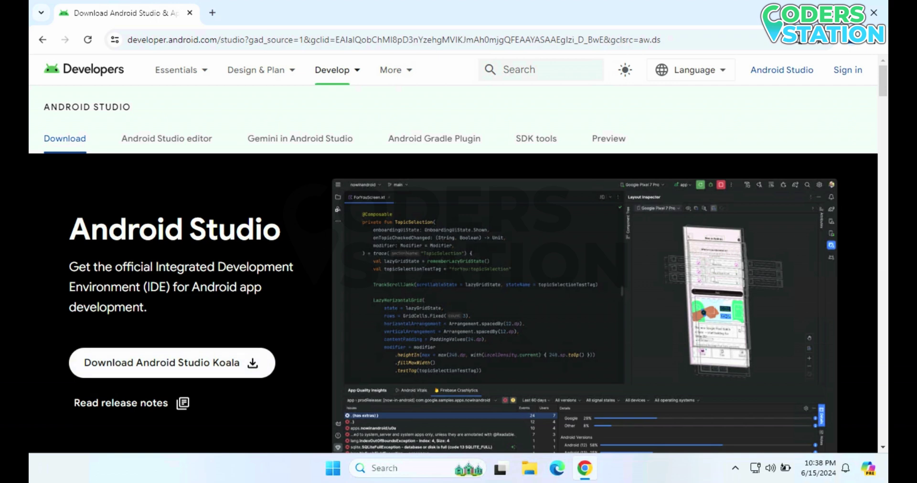
Scroll down to the Command line tools only table listing 153.6 MB Windows, Mac and Linux packages
scroll(356, 262, "down", 10)
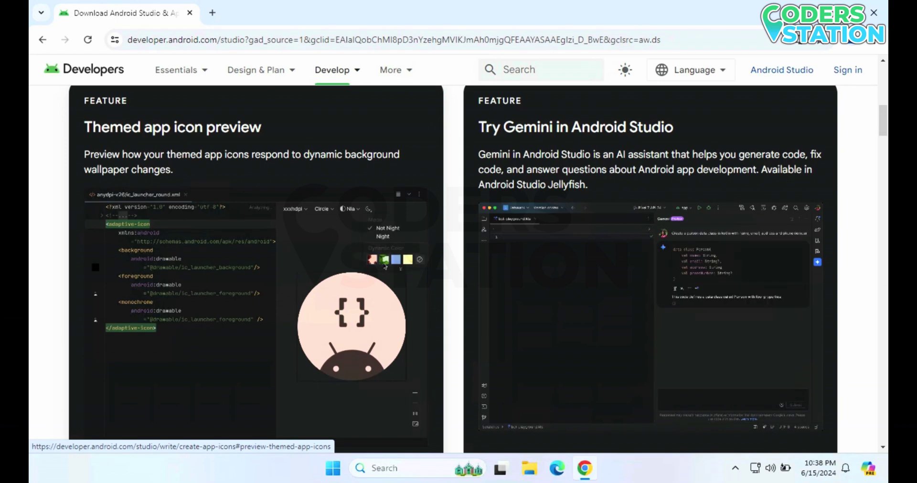
scroll(356, 262, "down", 5)
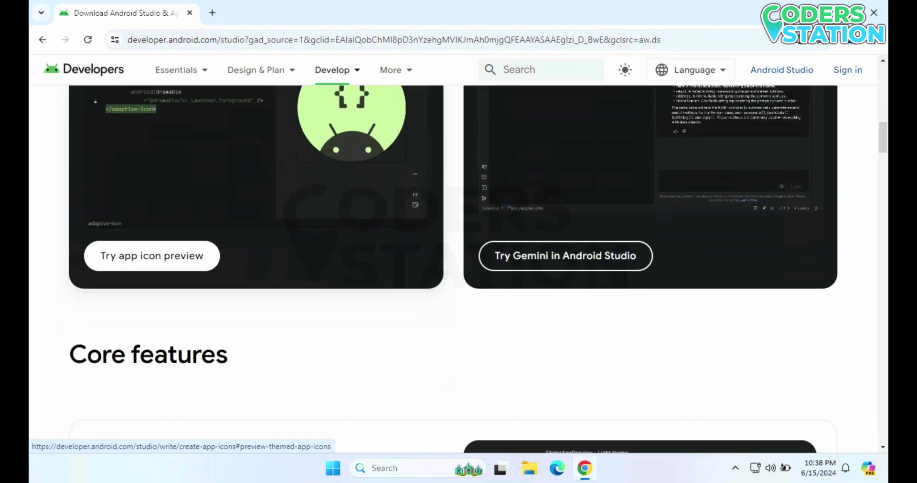
scroll(477, 262, "down", 15)
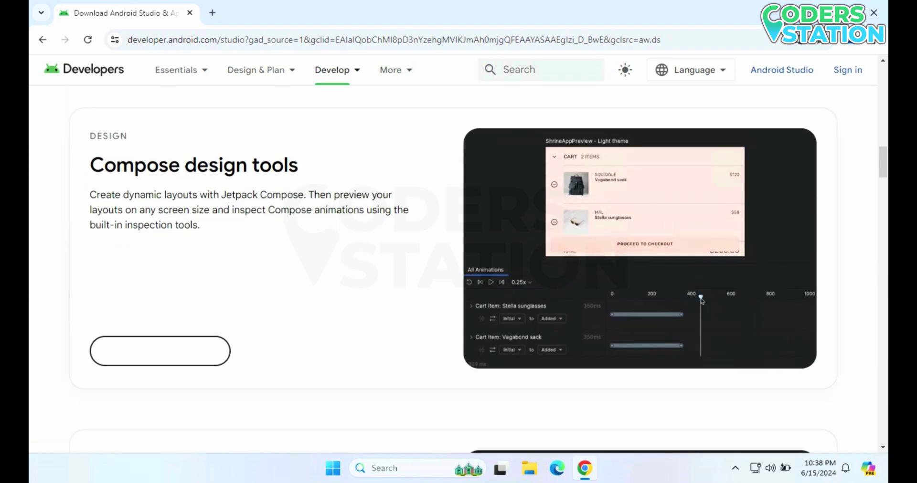
scroll(458, 270, "down", 20)
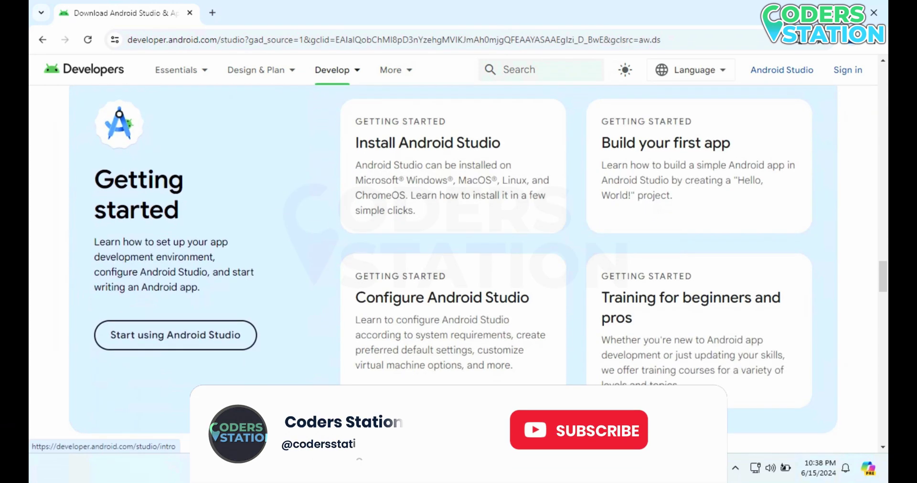
scroll(432, 280, "down", 12)
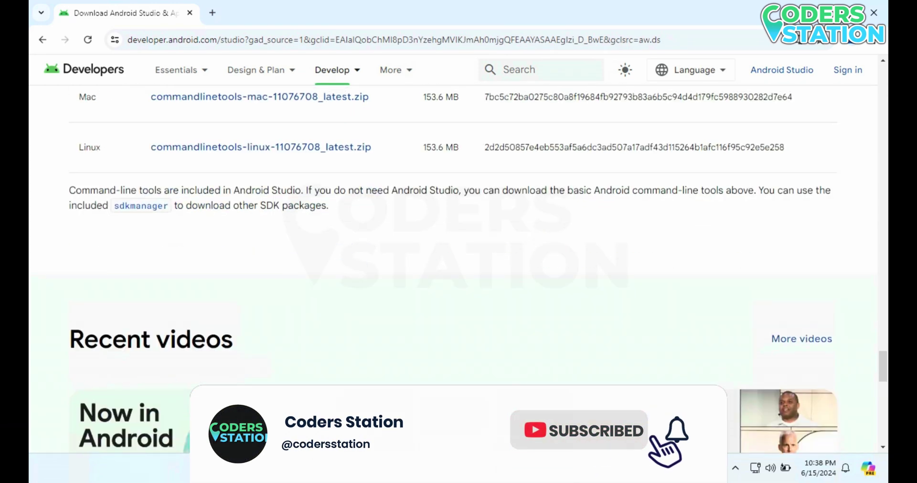
scroll(433, 280, "up", 2)
scroll(261, 313, "up", 1)
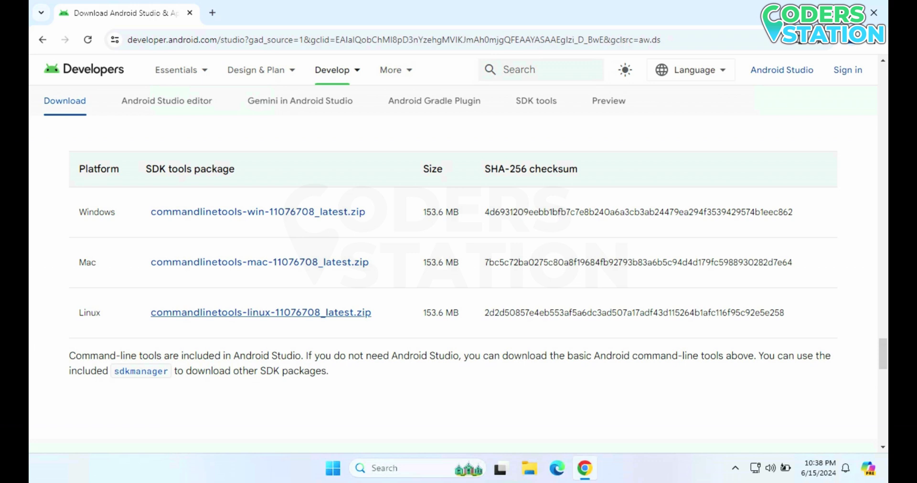
scroll(261, 313, "down", 5)
scroll(261, 312, "up", 4)
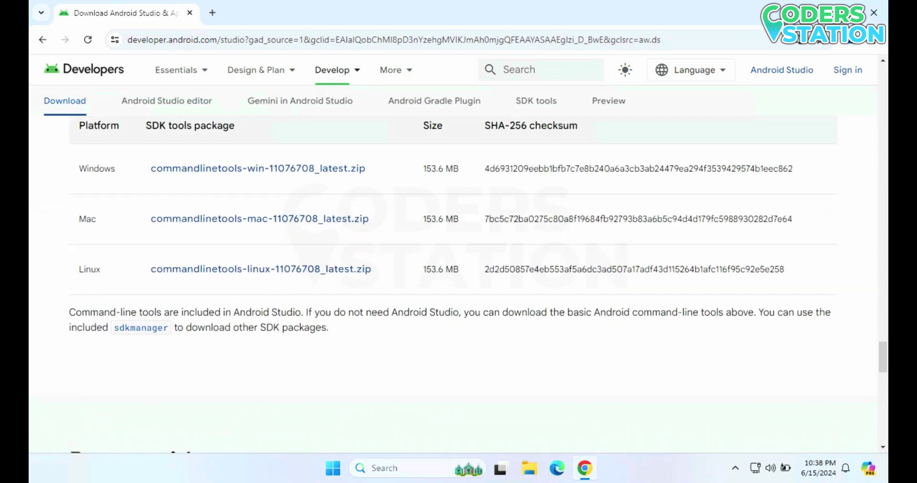
scroll(453, 282, "up", 3)
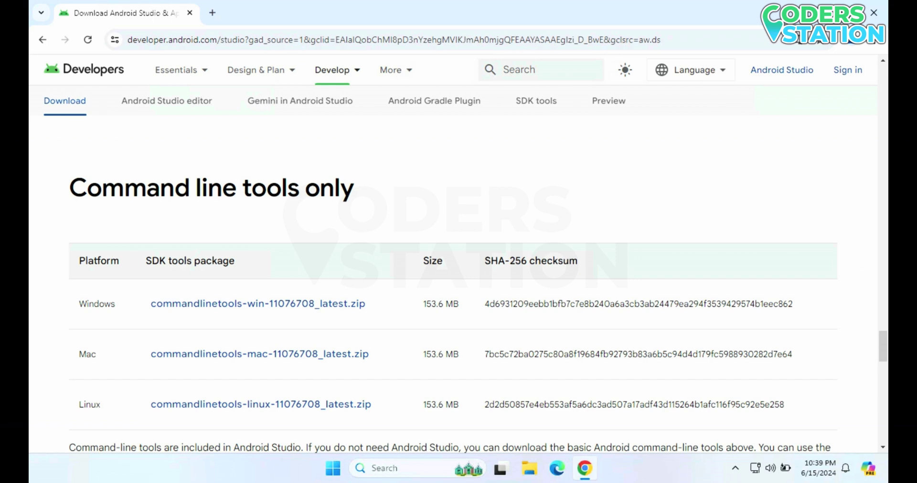
Jump back to the page top showing the Download Android Studio Koala button
key("Home")
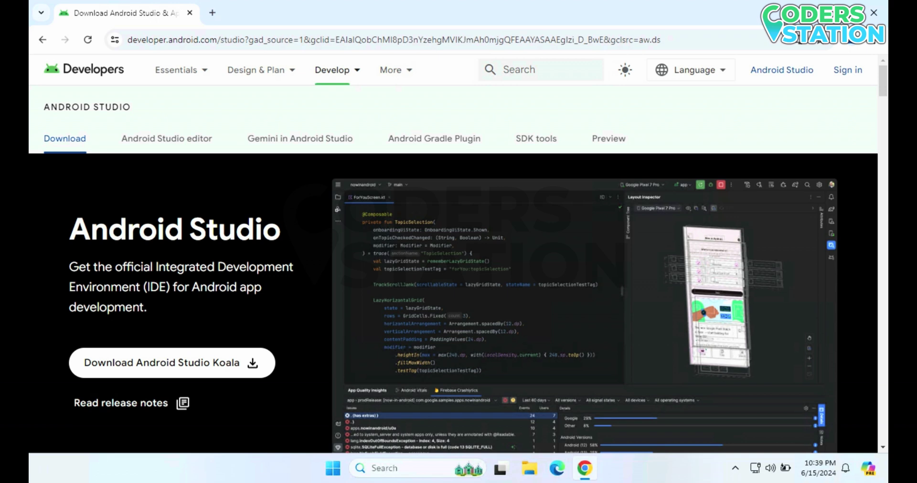
Agree to the terms and conditions and download Android Studio Koala 2024.1.1 for Windows
left_click(172, 363)
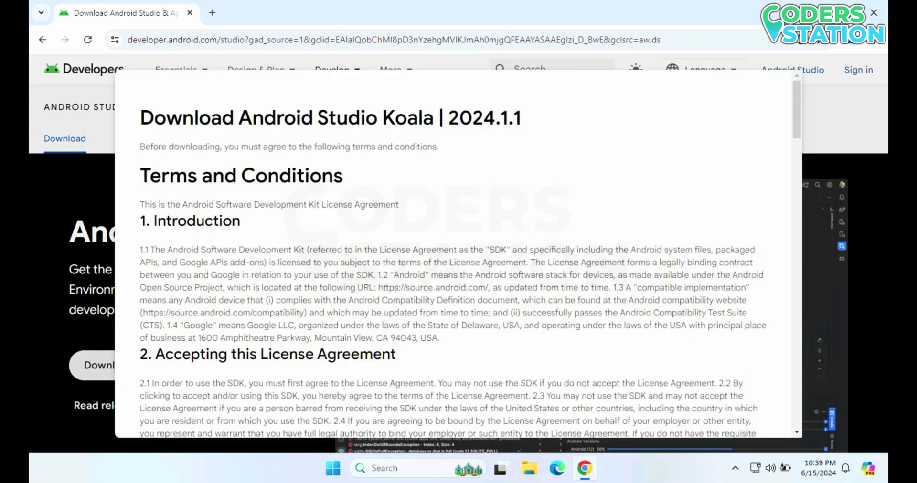
scroll(458, 254, "down", 3)
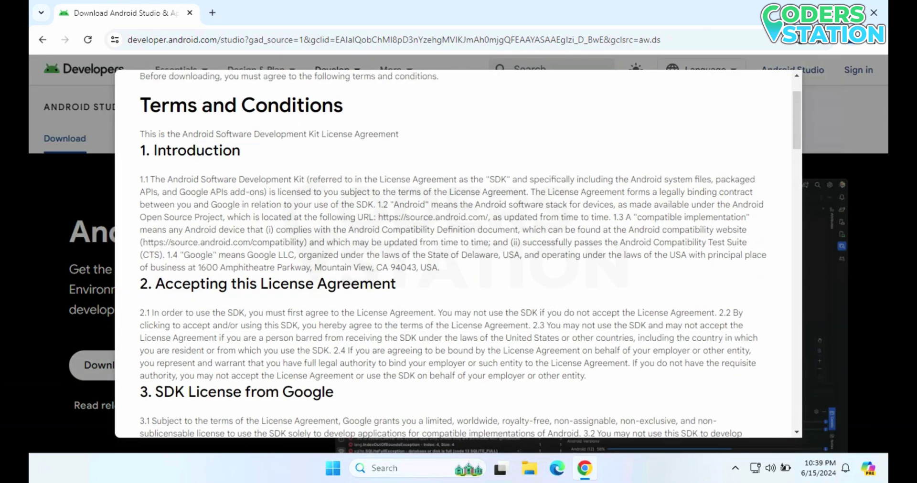
scroll(459, 253, "down", 20)
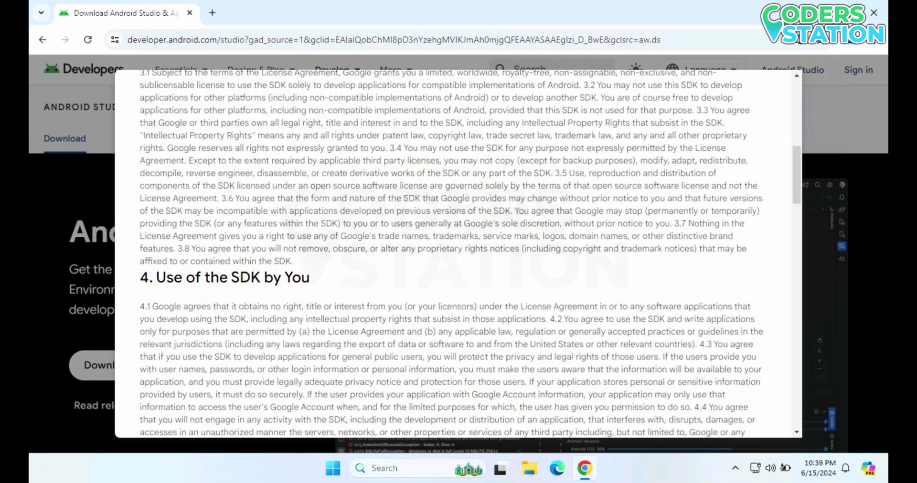
scroll(459, 253, "down", 2)
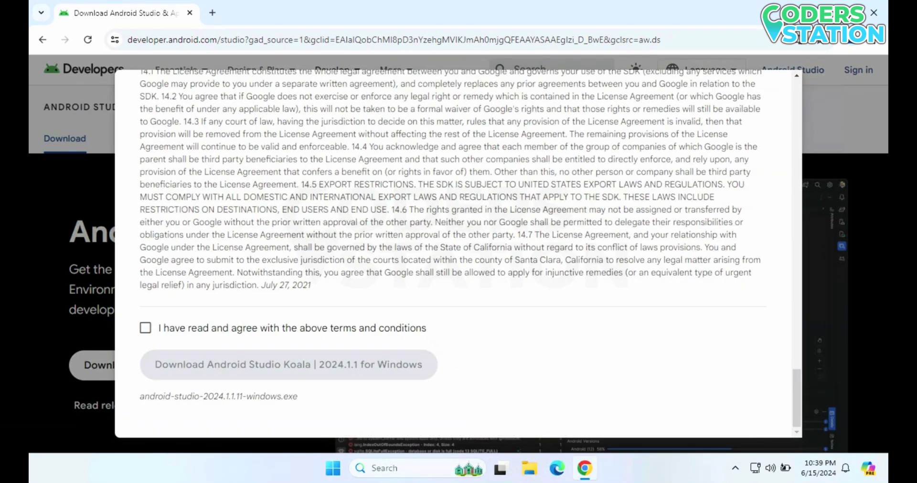
left_click(145, 328)
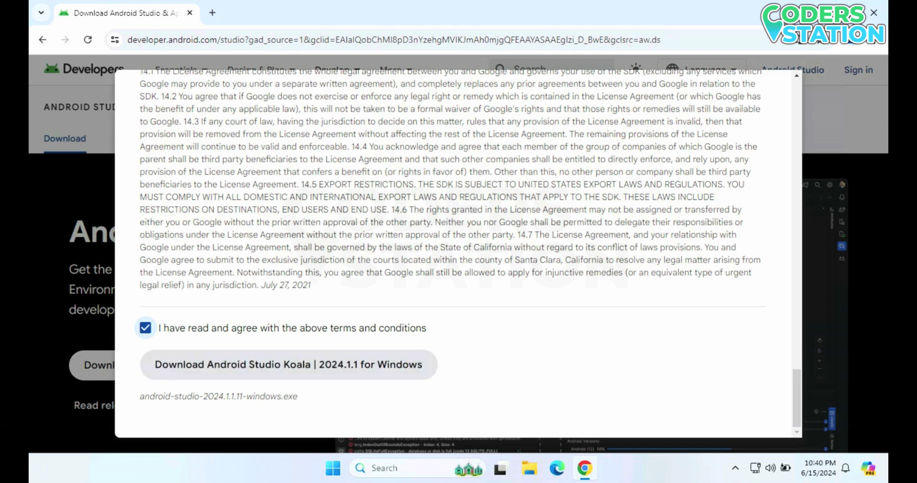
left_click(289, 365)
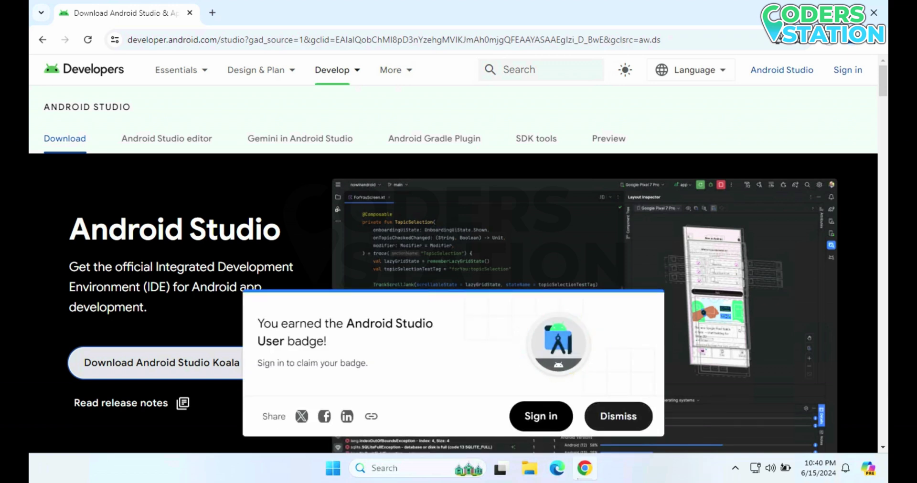
Dismiss the Android Studio User badge and confirm android-studio-2024.1.1.11-windows.exe finished downloading (1.1 GB)
left_click(618, 416)
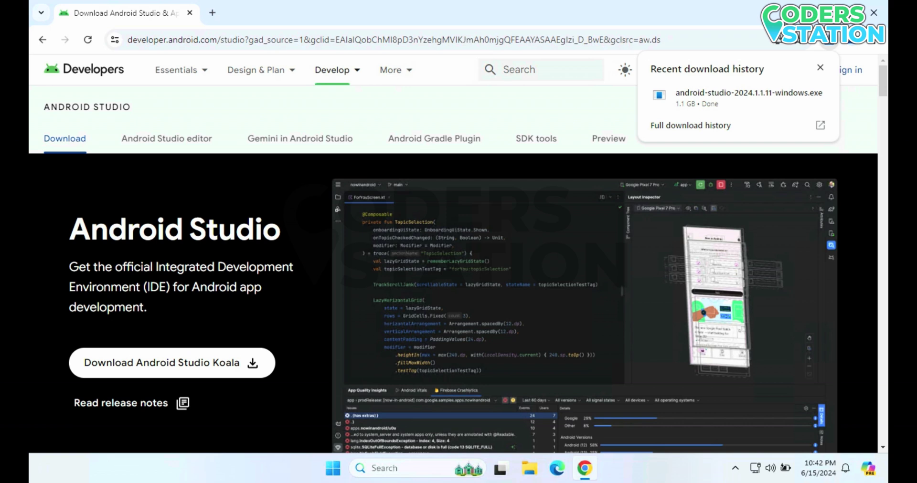
mouse_move(795, 95)
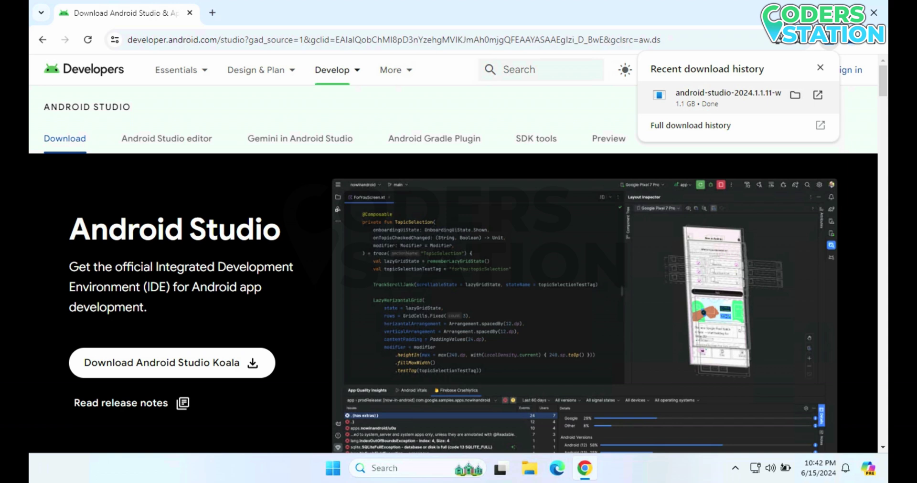
Run the downloaded installer and advance past Welcome to Choose Components
key("Escape")
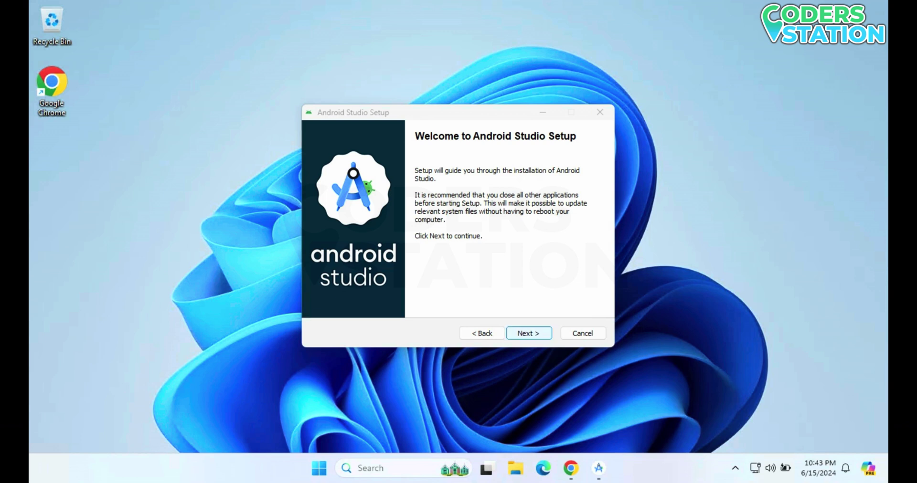
key("Return")
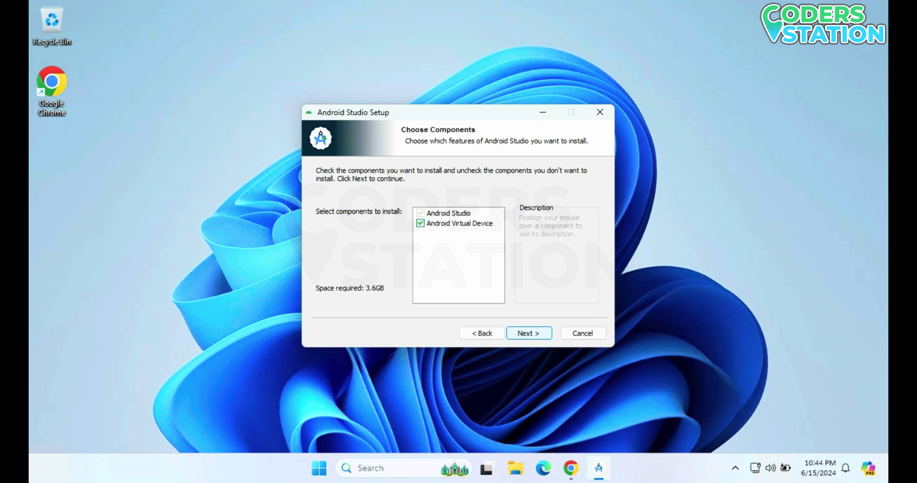
Keep the default components and the C:\Program Files\Android\Android Studio install location
key("Return")
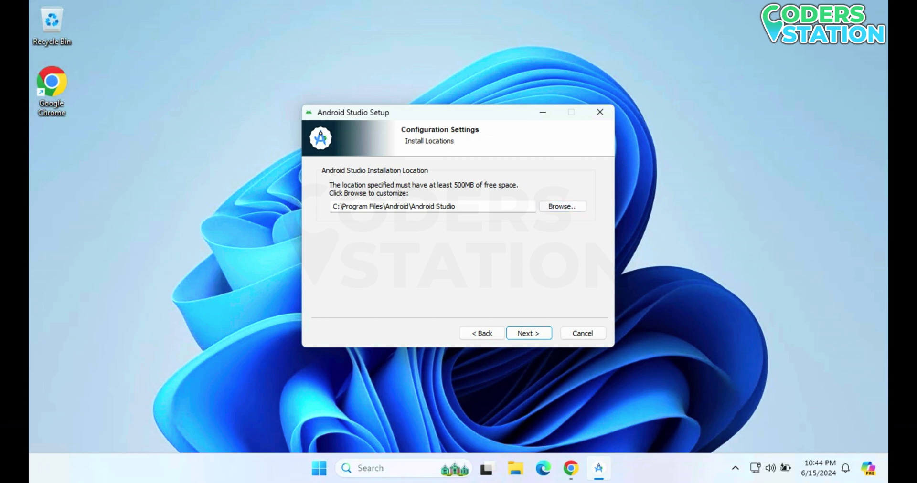
left_click(529, 333)
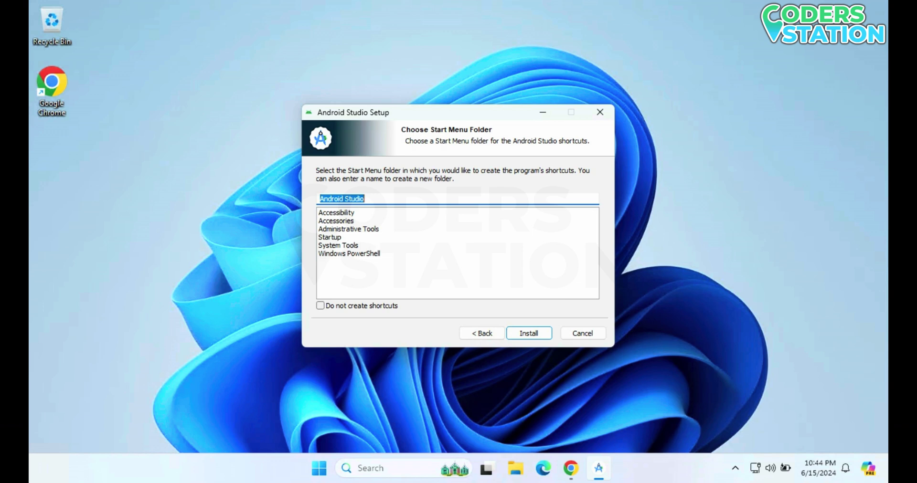
Install using the default 'Android Studio' Start Menu folder and continue to the Completing page
left_click(529, 333)
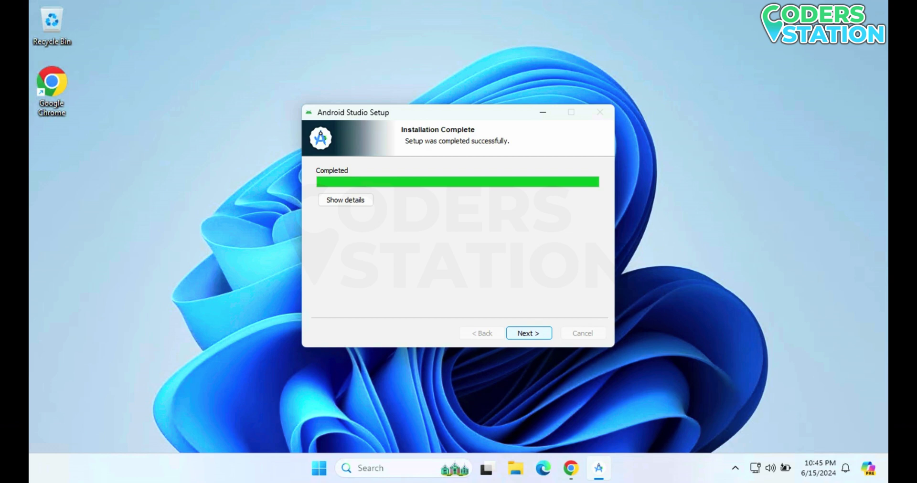
key("Return")
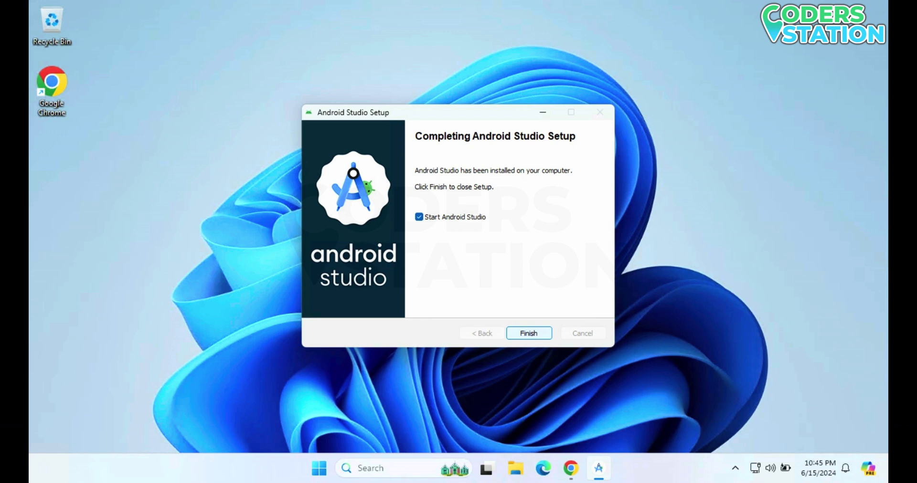
Finish the installer with 'Start Android Studio' checked to open the Setup Wizard Welcome page
key("Return")
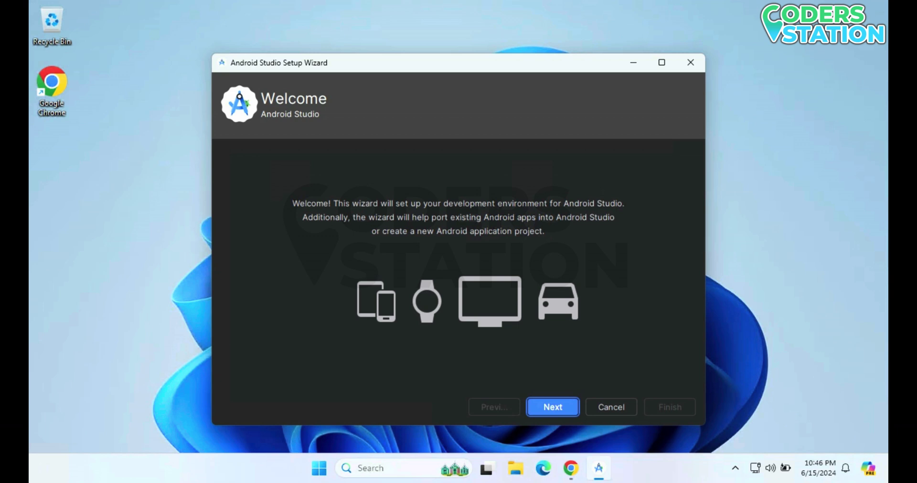
Proceed with the Standard install type and review the 1.95 GB SDK component list in Verify Settings
key("Return")
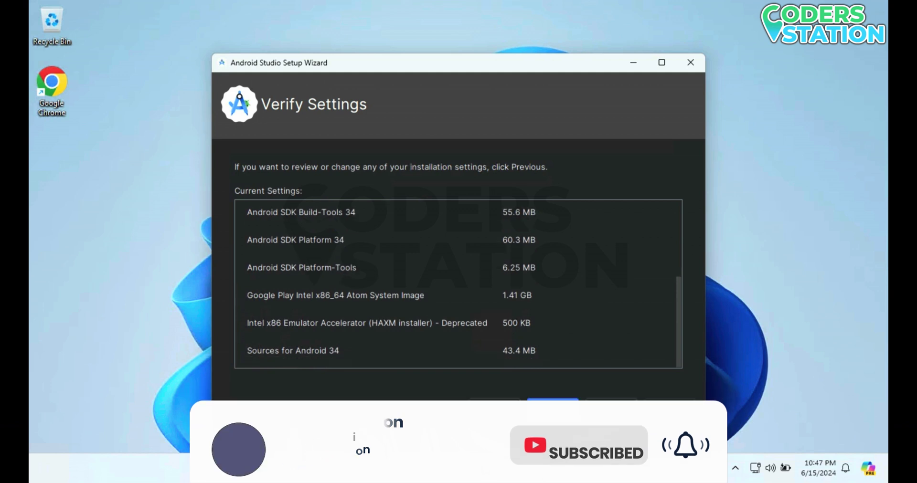
scroll(459, 285, "down", 1)
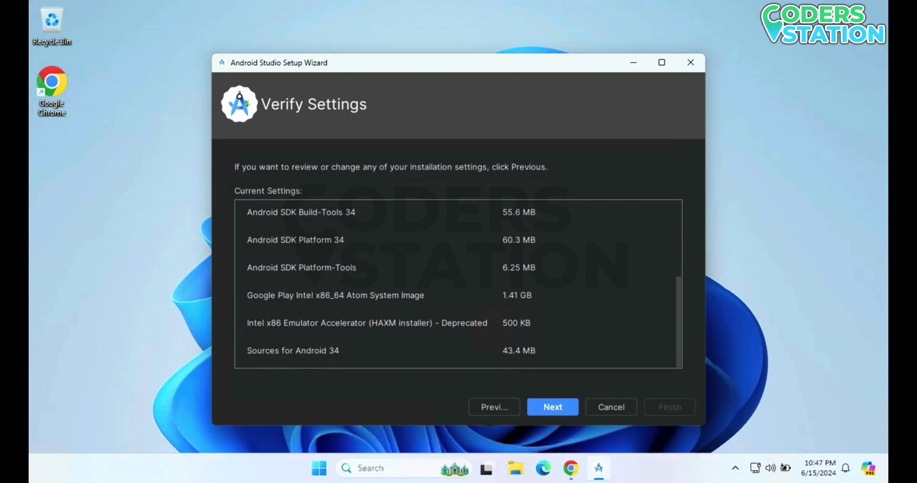
scroll(459, 285, "up", 3)
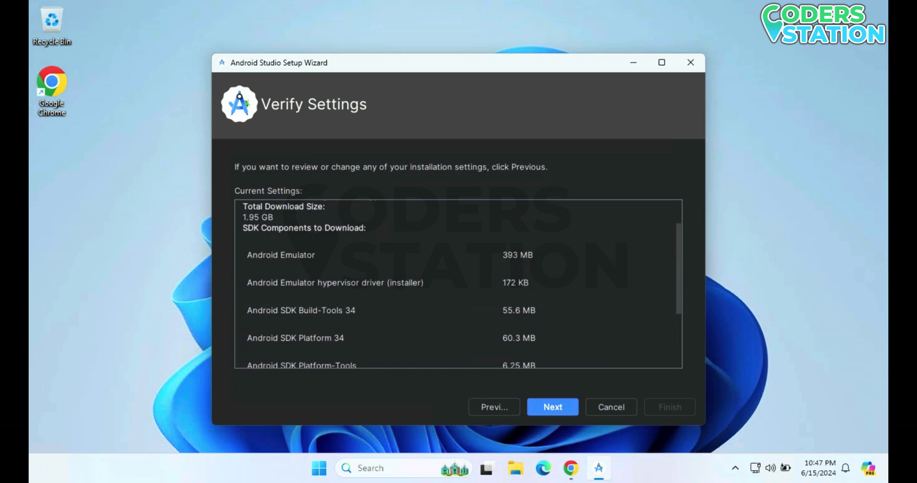
key("Return")
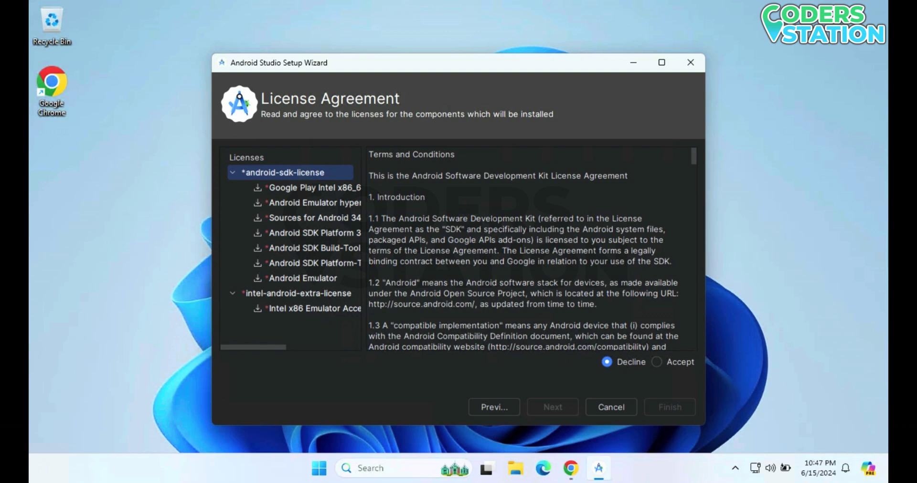
Accept the android-sdk-license and intel-android-extra-license terms, then finish the wizard to begin downloading
left_click(656, 362)
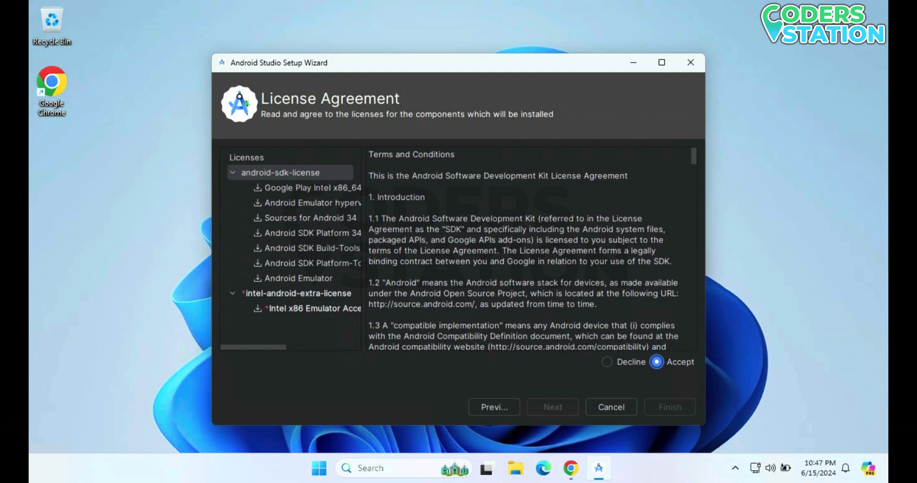
left_click(296, 293)
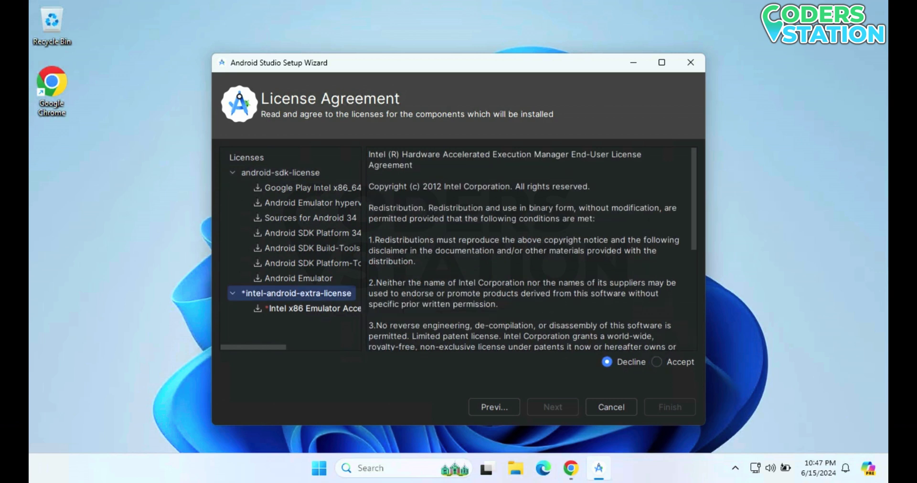
left_click(657, 362)
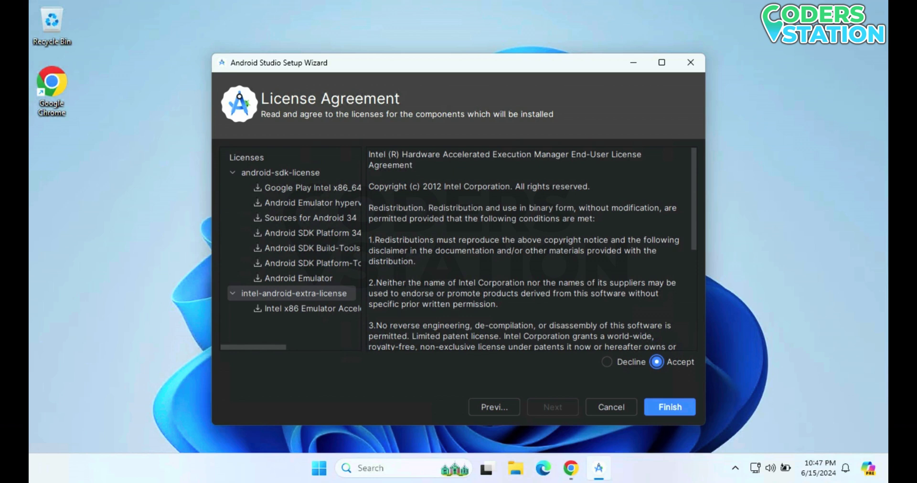
key("Return")
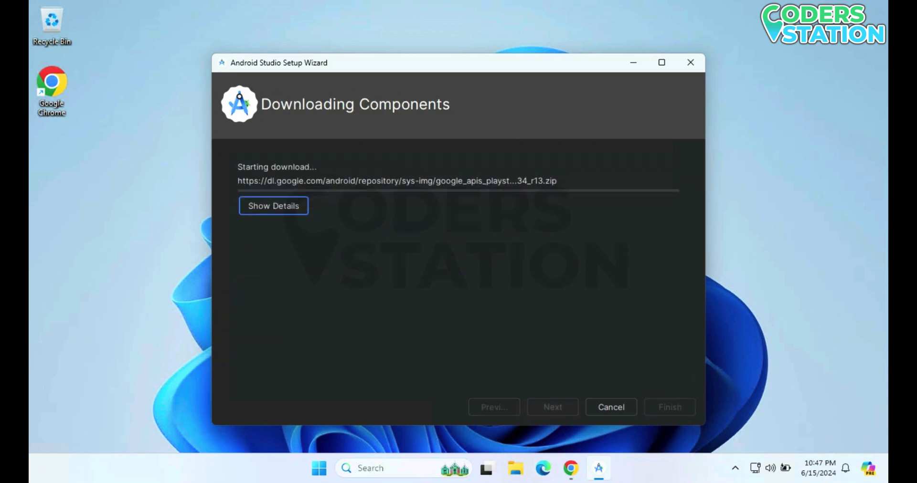